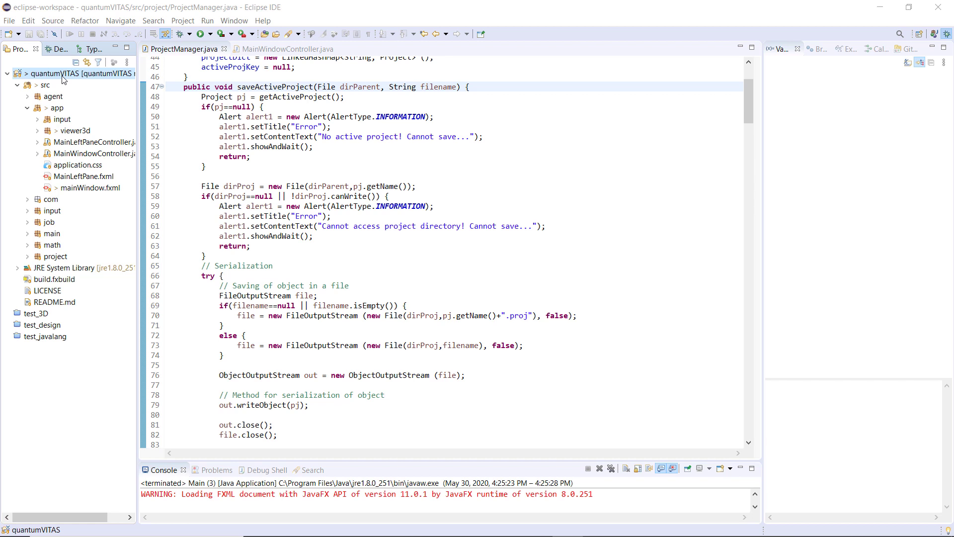
Launch quantumVITAS and dismiss the missing settings file and workspace directory warnings
left_click(201, 35)
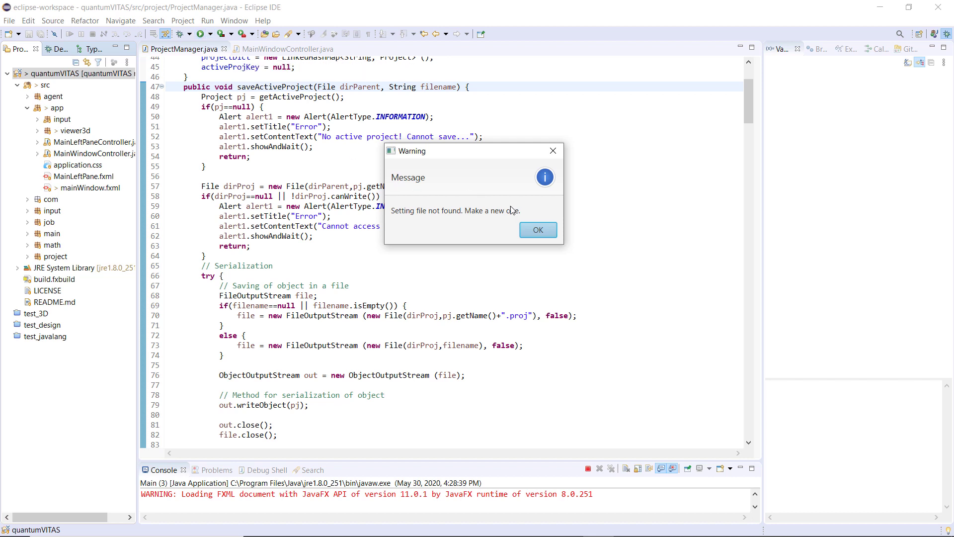
left_click(537, 234)
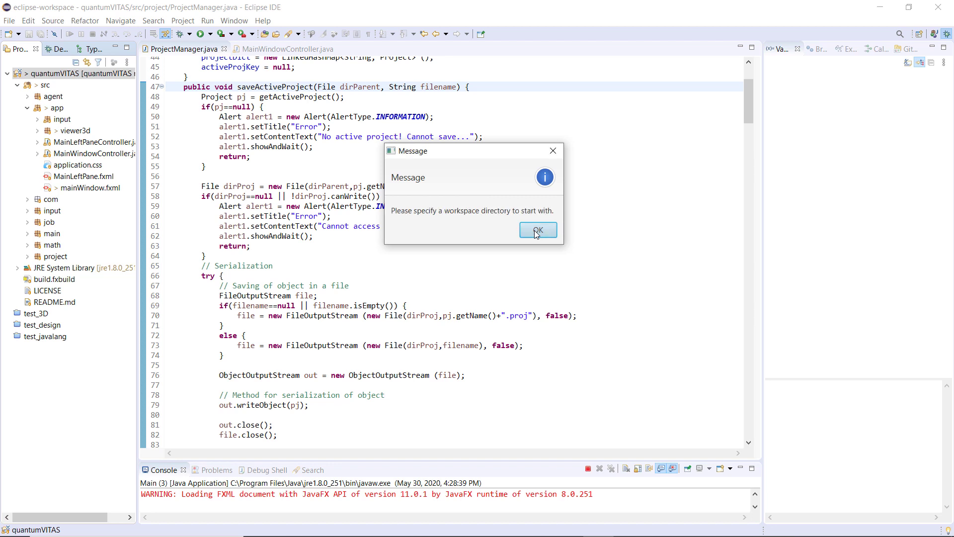
left_click(537, 233)
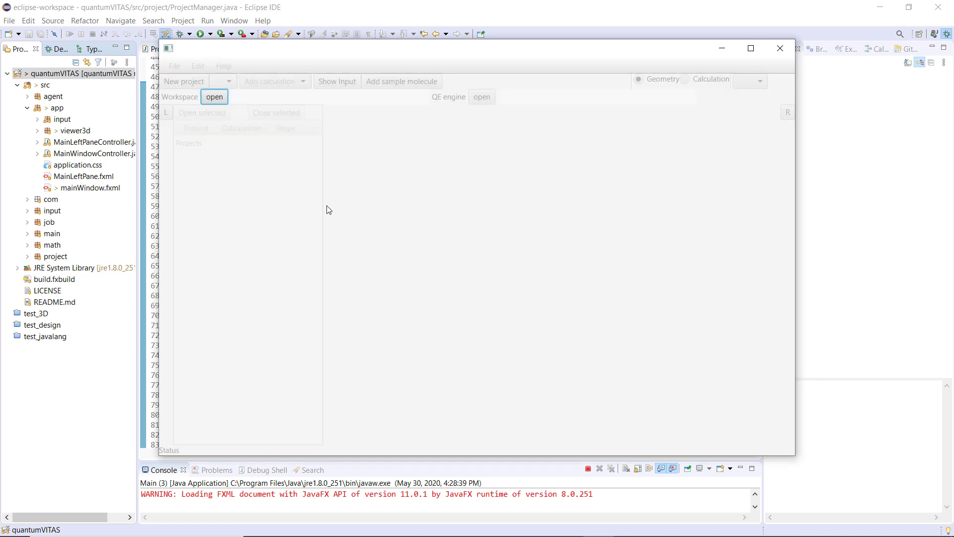
Set the workspace to the quantumVITASWorkSpace folder using its path copied from File Explorer
left_click(214, 98)
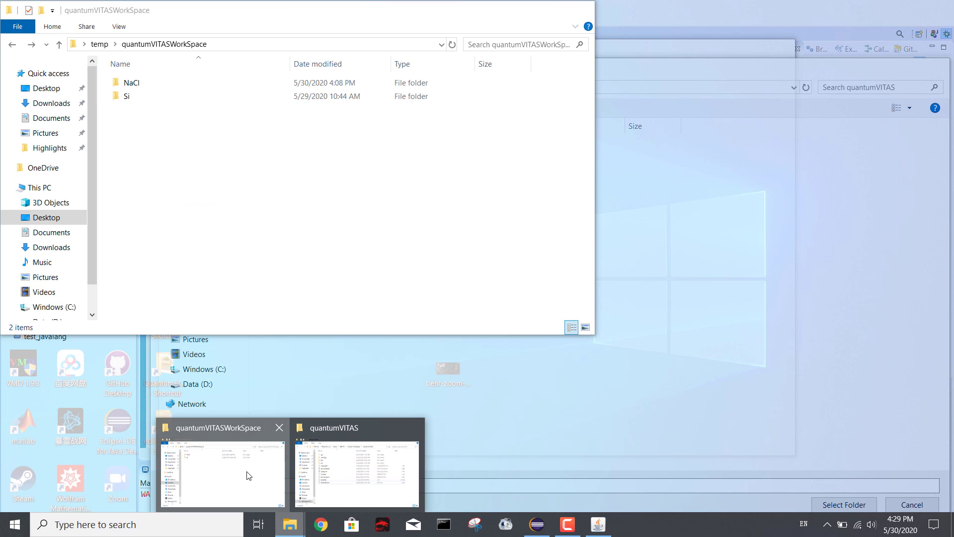
left_click(234, 472)
left_click(241, 44)
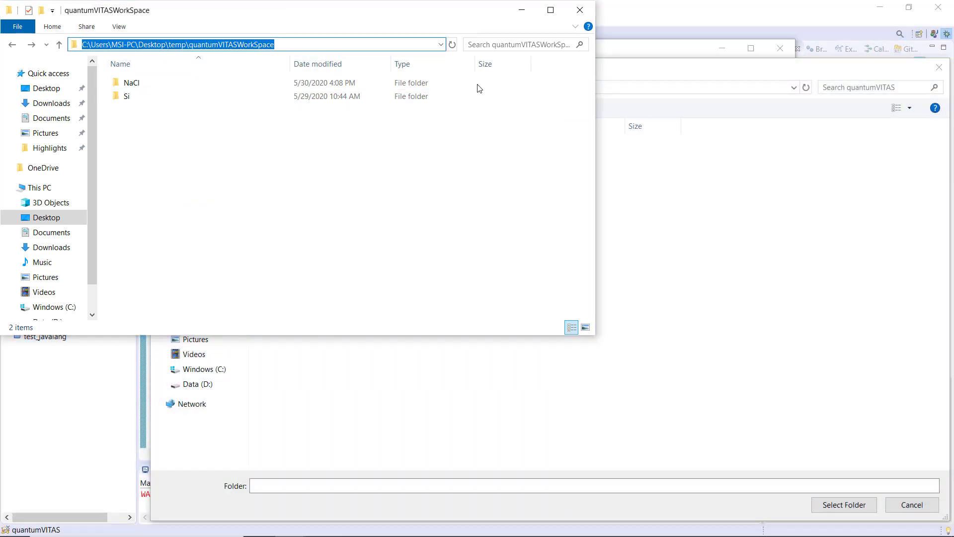
key("ctrl+c")
left_click(741, 60)
left_click(495, 87)
key("ctrl+v")
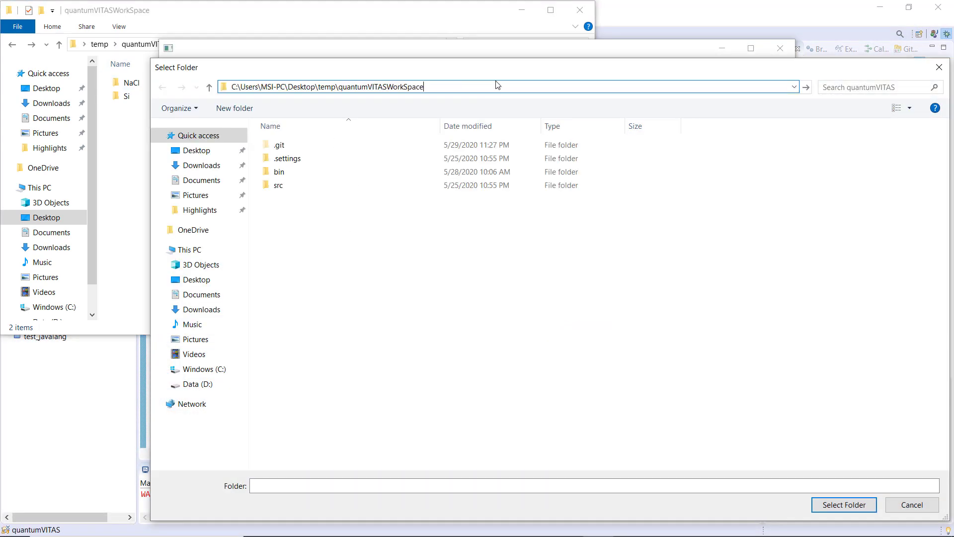
key("Return")
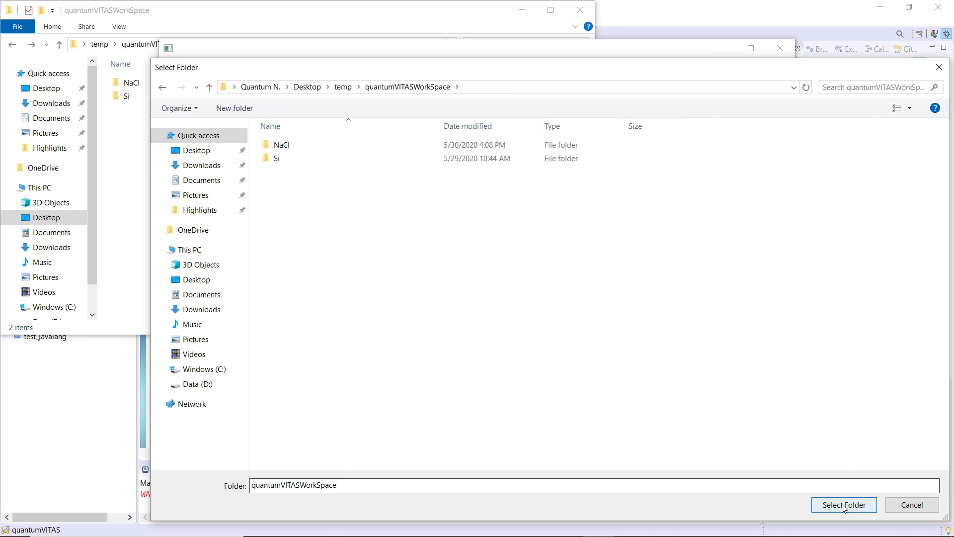
left_click(849, 503)
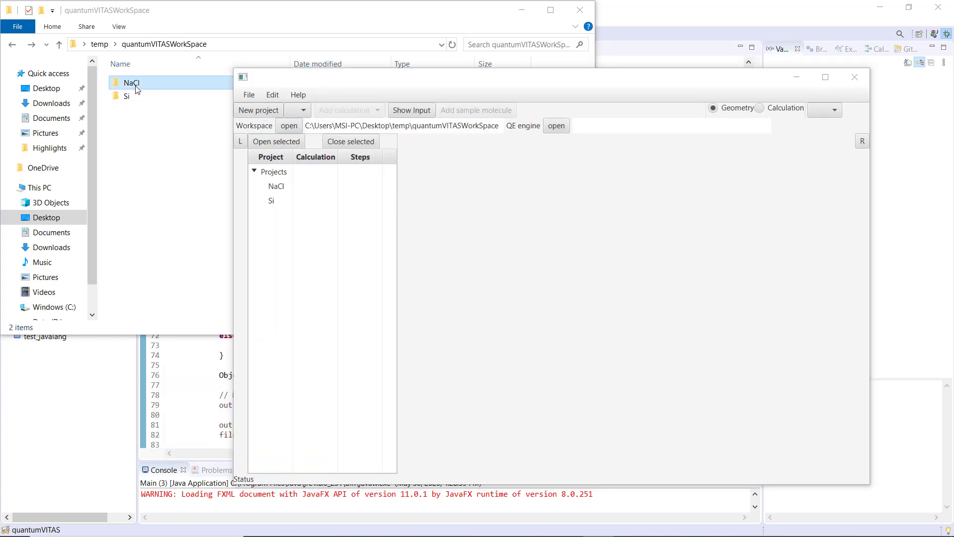
Open the NaCl project and rotate its crystal structure view
left_click(135, 99)
left_click(689, 256)
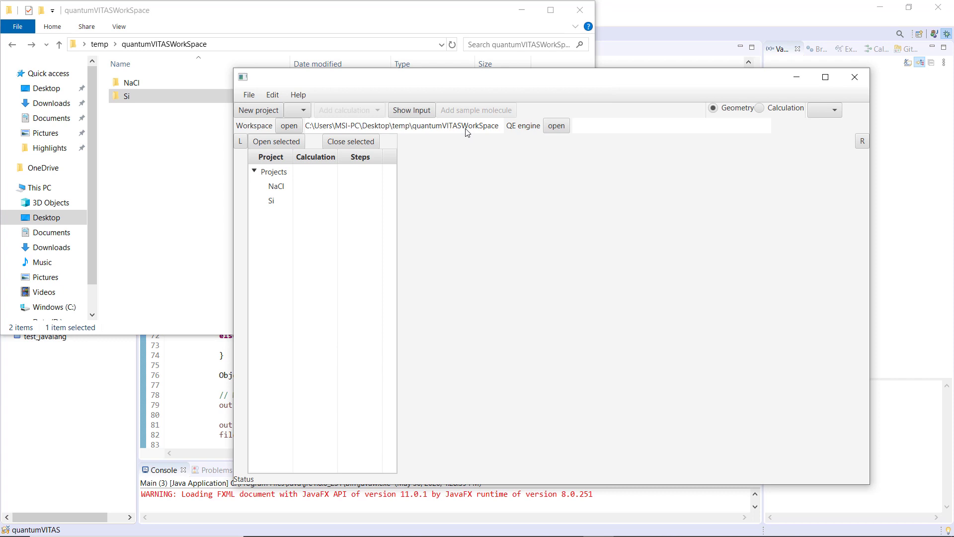
left_click(281, 189)
left_click(278, 143)
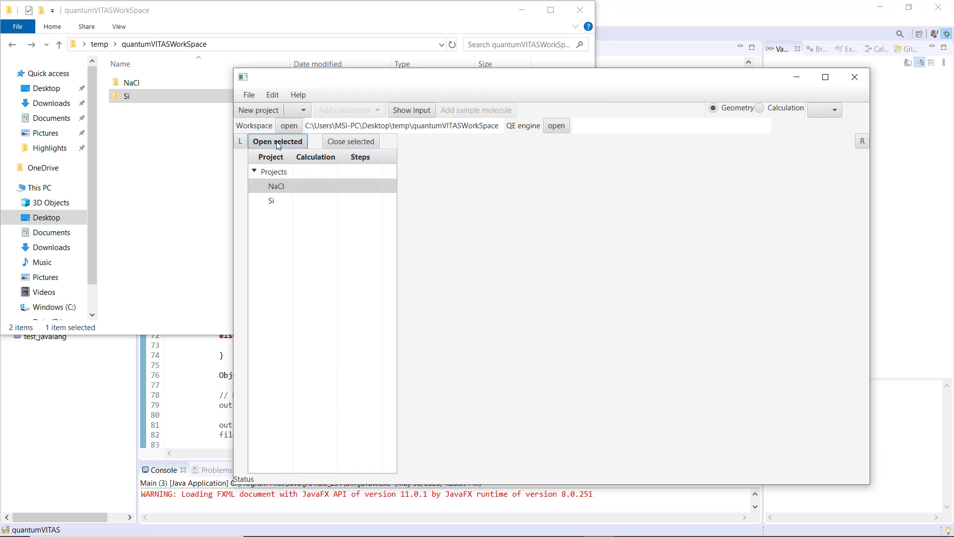
left_click_drag(556, 288, 582, 290)
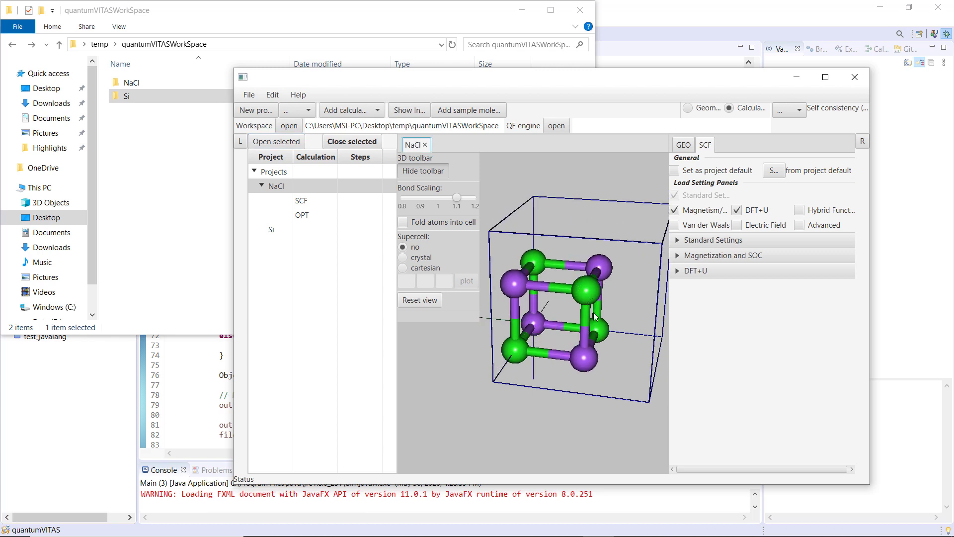
In NaCl's SCF settings, turn off magnetism, restart from scratch, and set wavefunction cutoff to 420 Ry
left_click(675, 212)
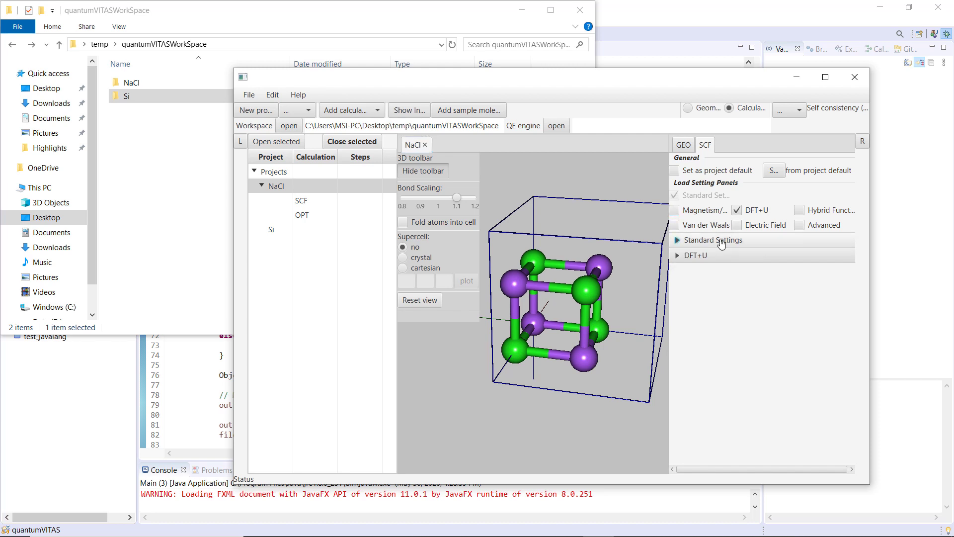
left_click(696, 240)
left_click(759, 292)
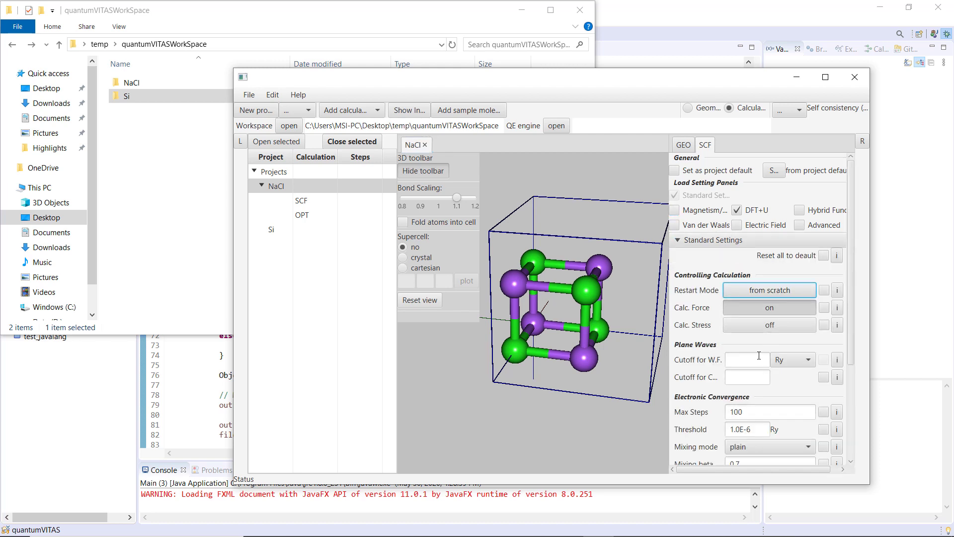
left_click(744, 360)
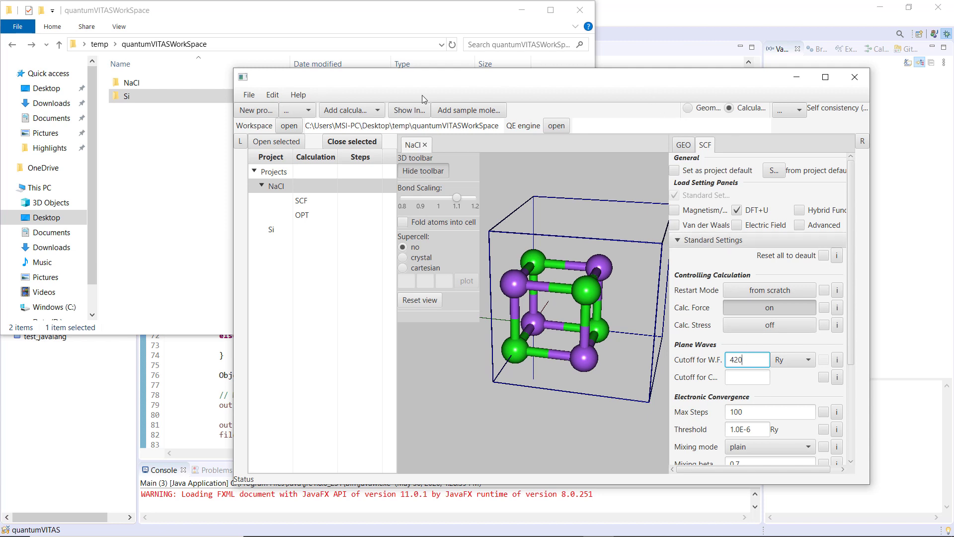
Save the current NaCl project and acknowledge the success message
left_click(251, 96)
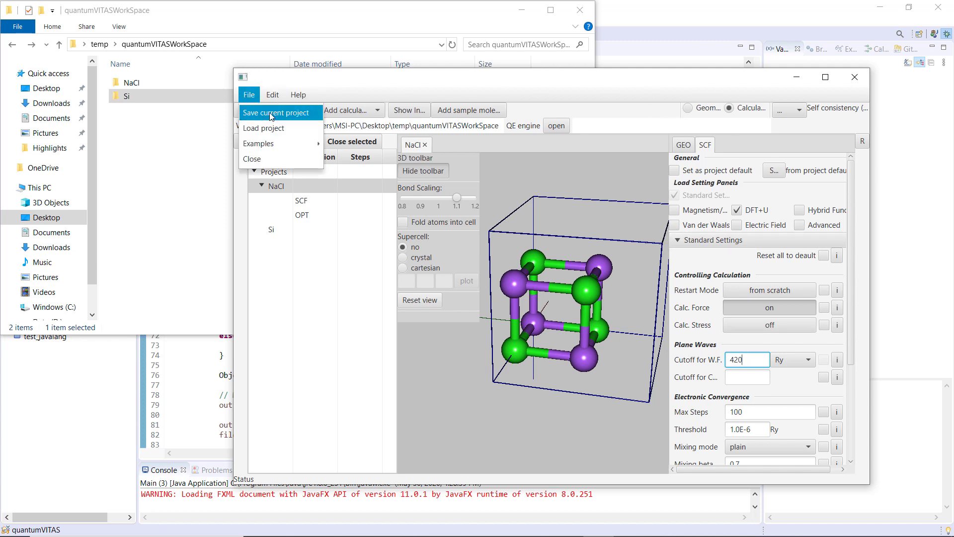
left_click(272, 114)
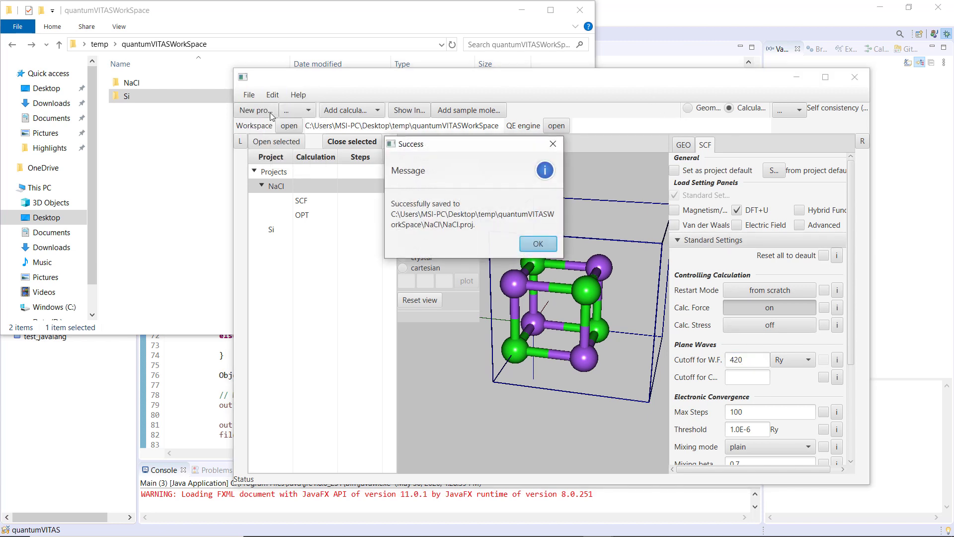
left_click(539, 246)
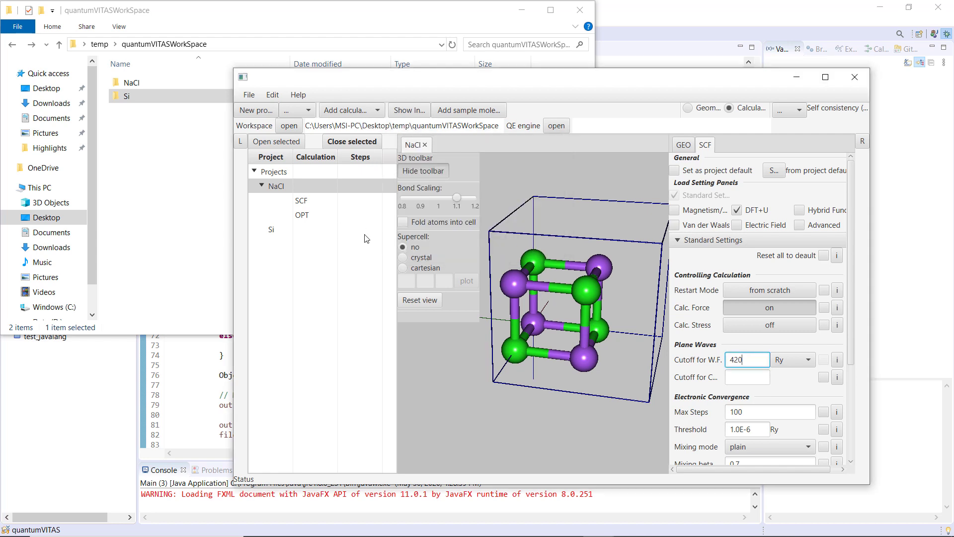
Close and reopen NaCl, confirming its wavefunction cutoff still reads 420.0 Ry
left_click(280, 187)
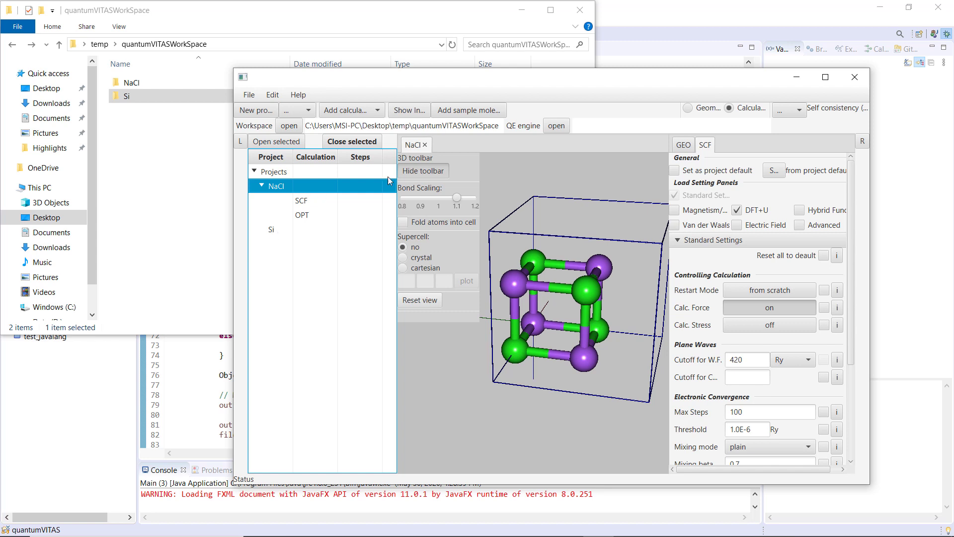
left_click(353, 142)
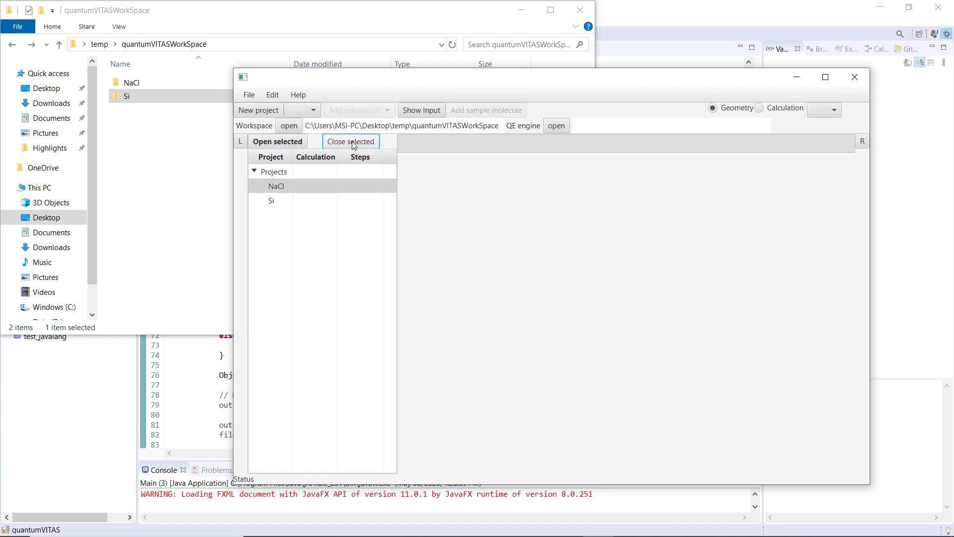
left_click(283, 185)
left_click(278, 141)
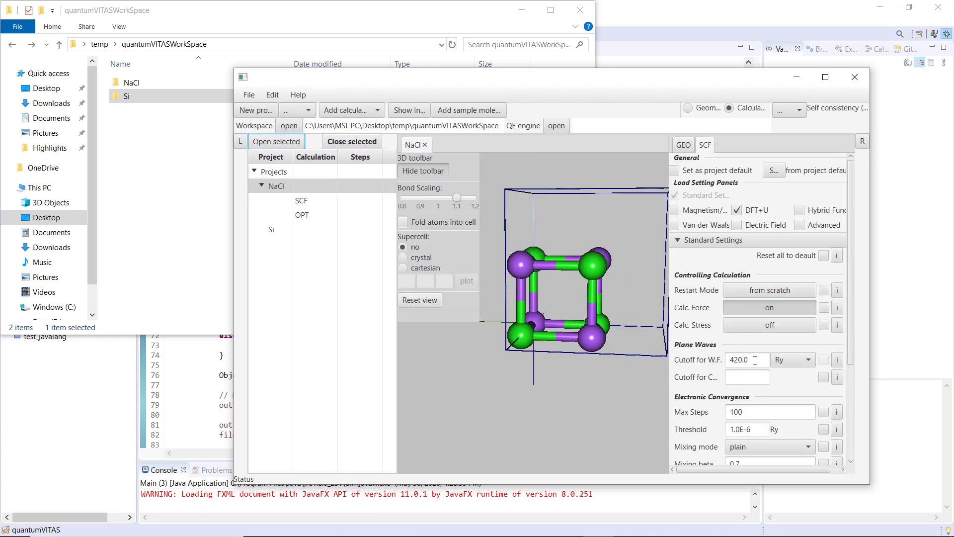
left_click_drag(749, 359, 702, 356)
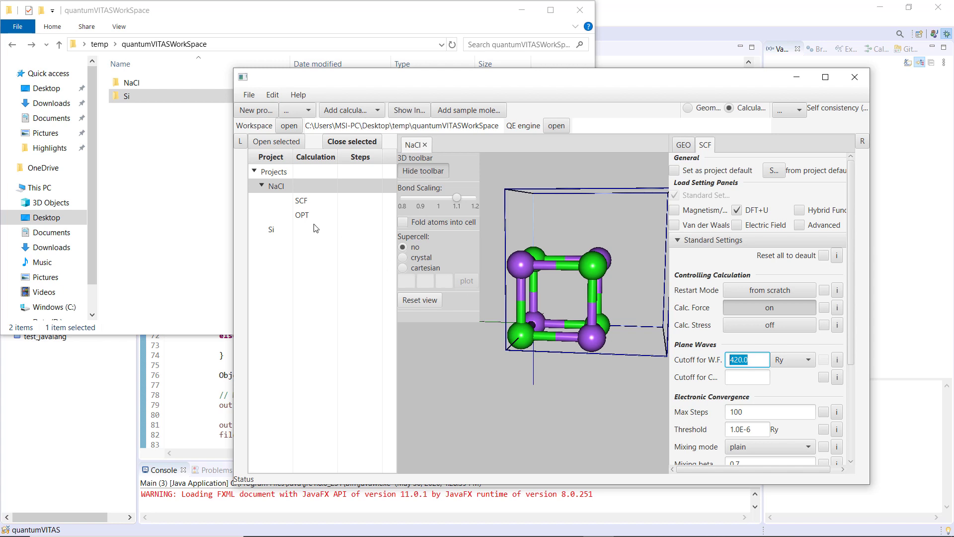
Open the Si project and plot a 1×1×1 cartesian supercell
left_click(272, 231)
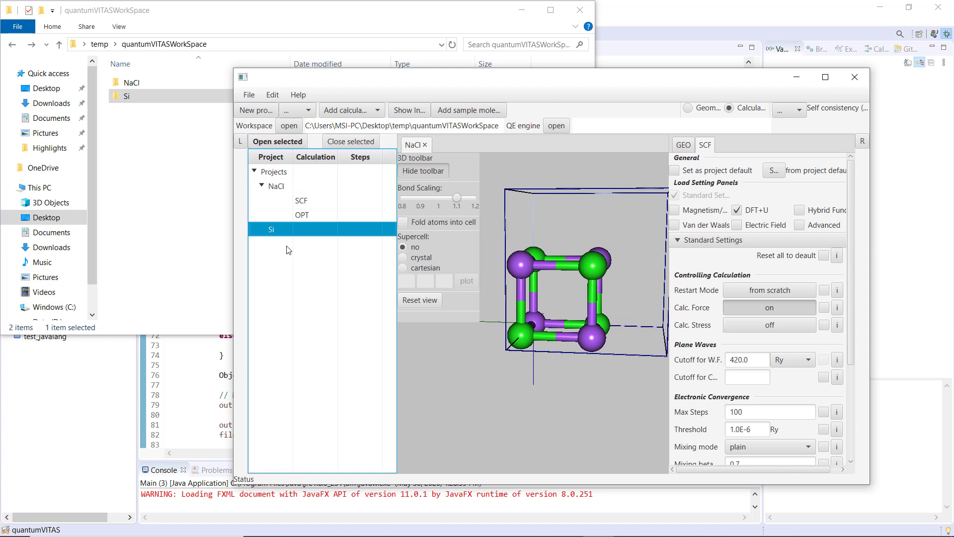
left_click(283, 143)
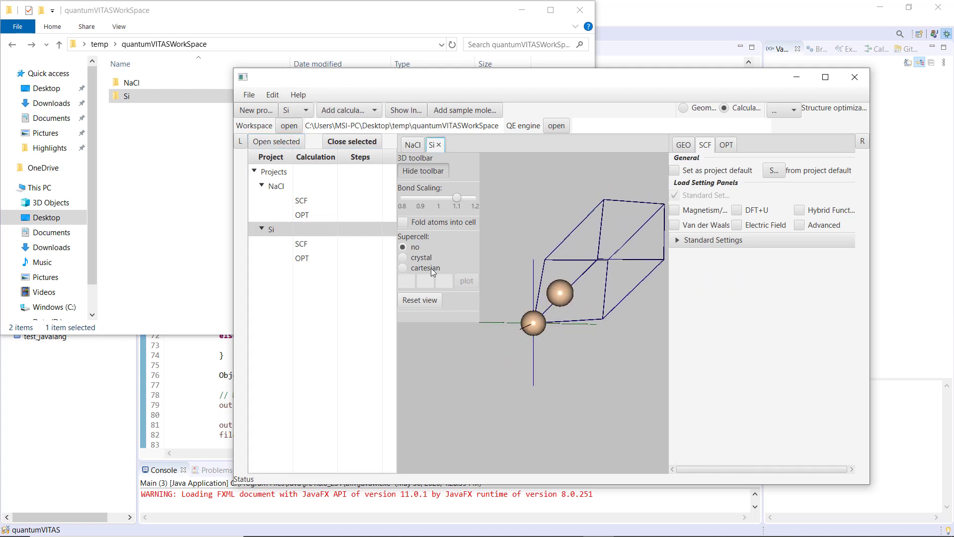
left_click(404, 269)
left_click(405, 279)
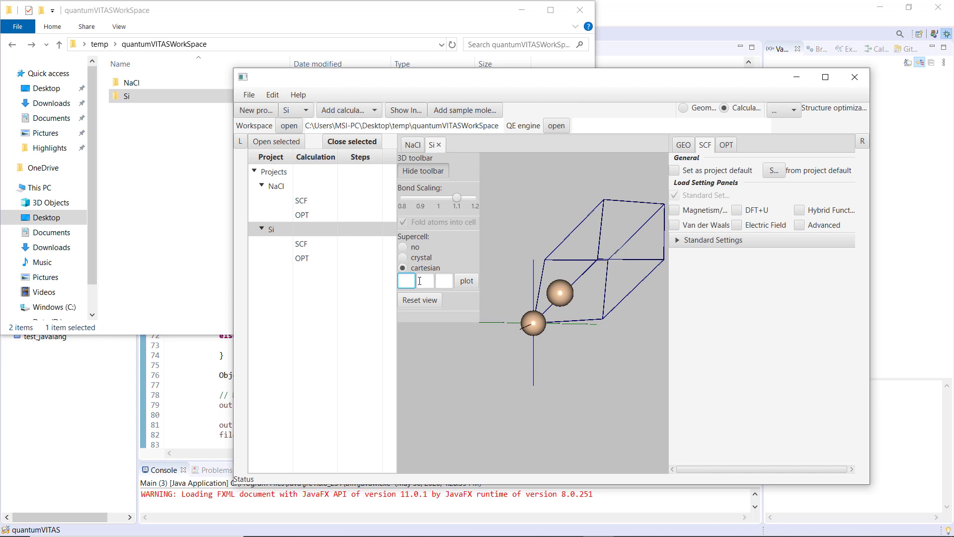
type("1")
left_click(423, 281)
type("1")
left_click(445, 281)
type("1")
left_click(468, 281)
Increase bond scaling so bonds join the silicon atoms, rotating the structure into view
left_click_drag(569, 278, 566, 306)
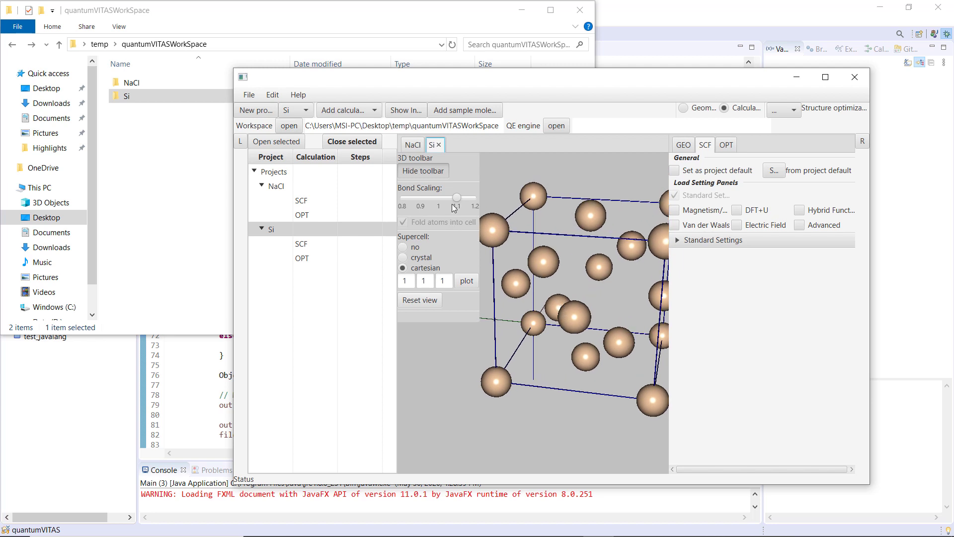
left_click_drag(457, 198, 461, 197)
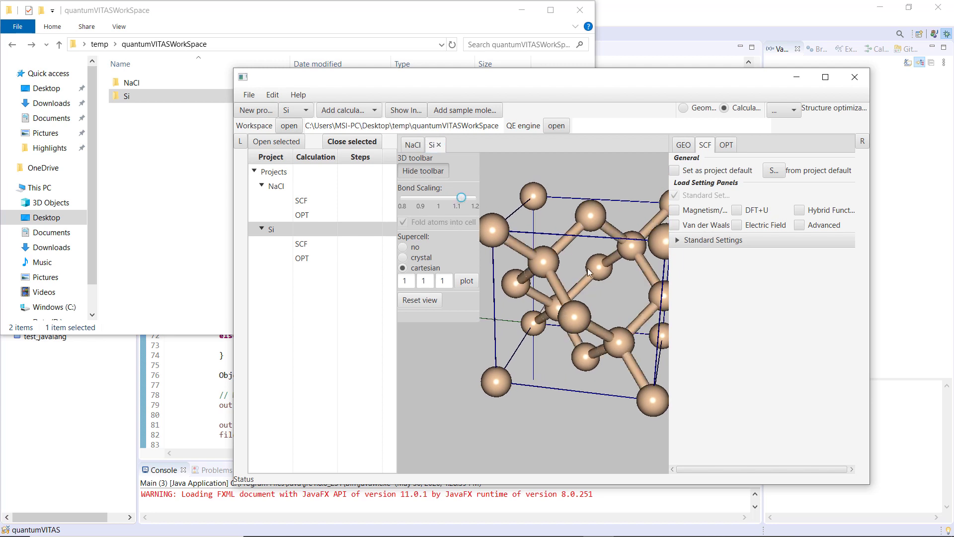
left_click_drag(588, 271, 591, 301)
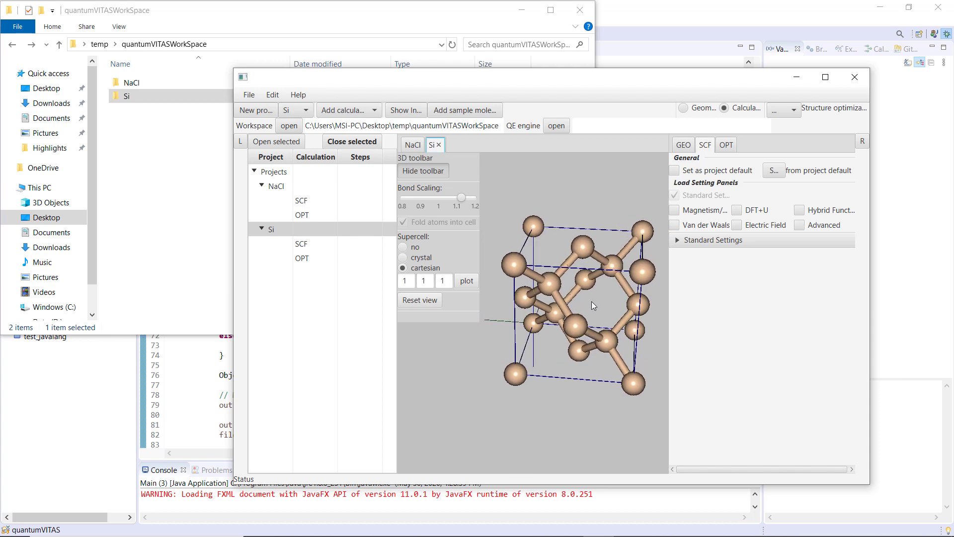
Close the Si and NaCl structure views and create a new project named SiO2
left_click(438, 145)
left_click(429, 144)
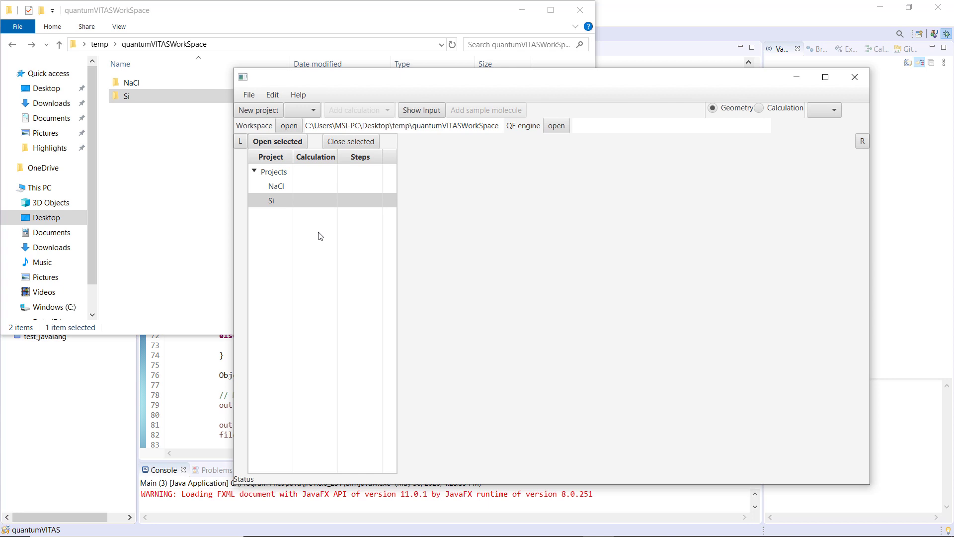
left_click(266, 113)
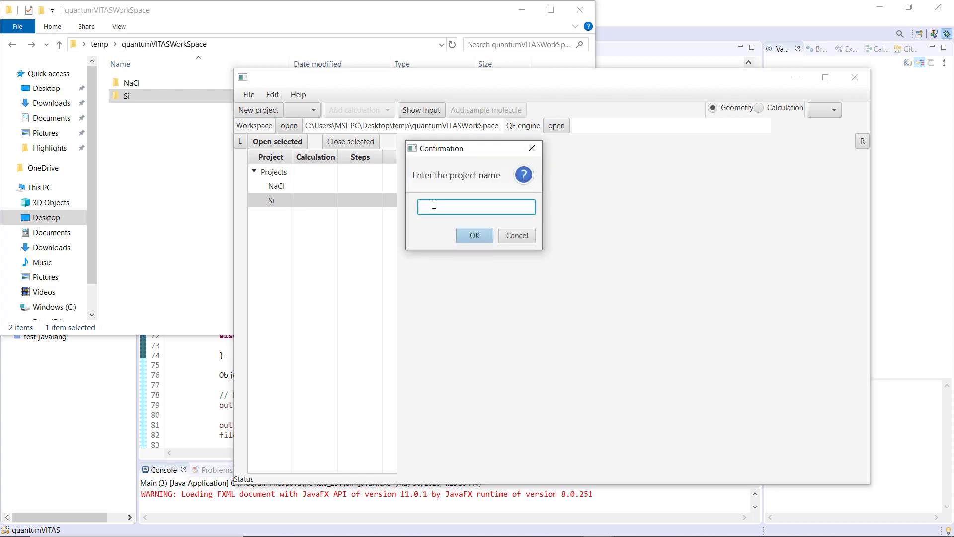
type("SiO2")
key("Return")
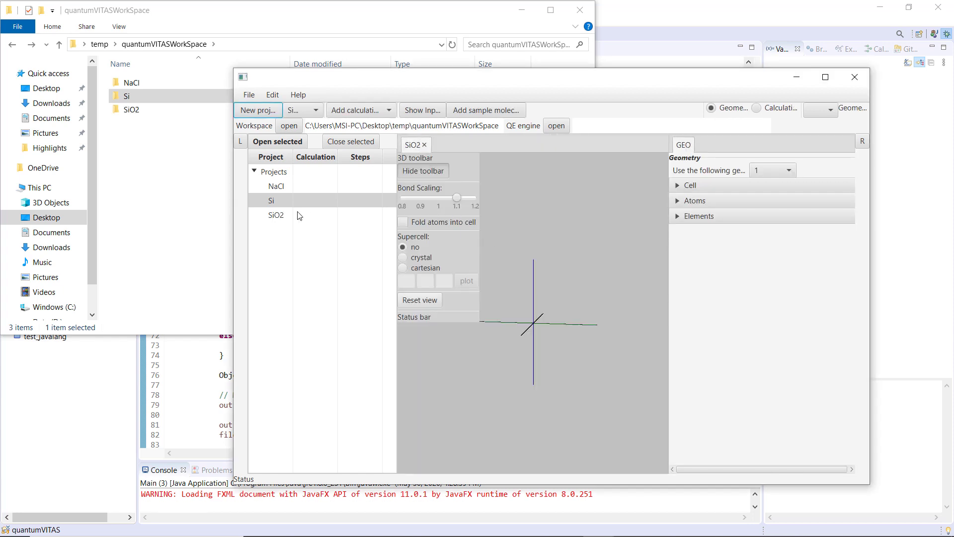
left_click(290, 217)
Save the SiO2 project and dismiss the Success message
left_click(251, 97)
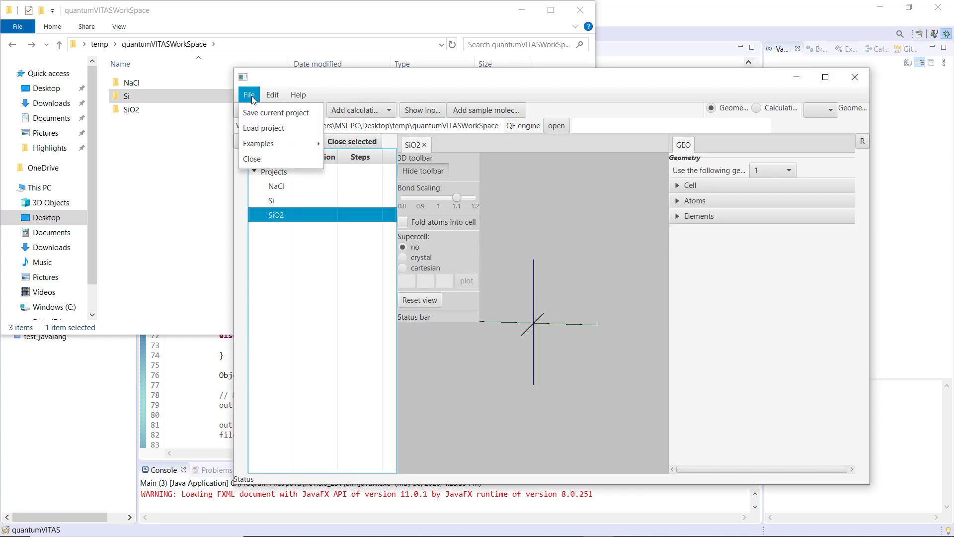
left_click(276, 113)
left_click(530, 247)
Check the project folders in File Explorer, then close quantumVITAS
left_click(363, 181)
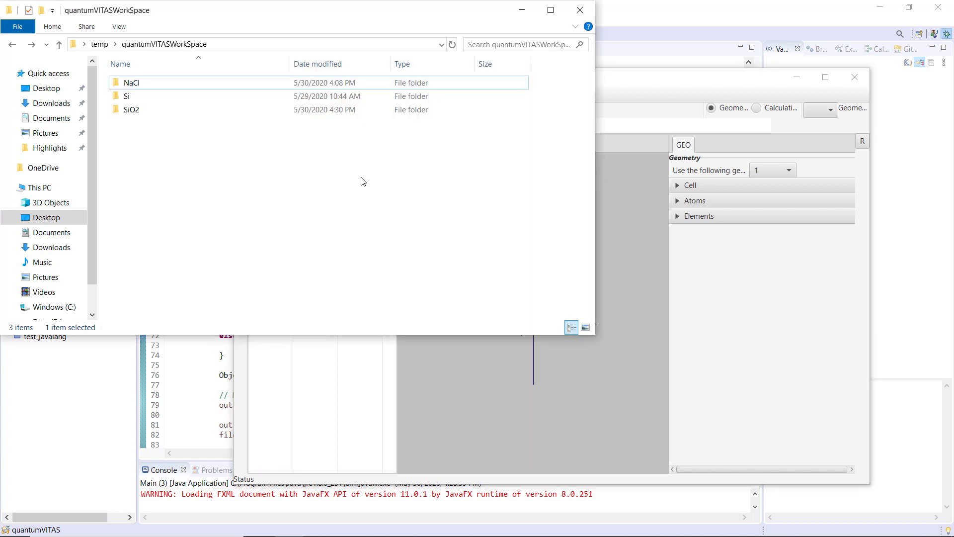
left_click(174, 86)
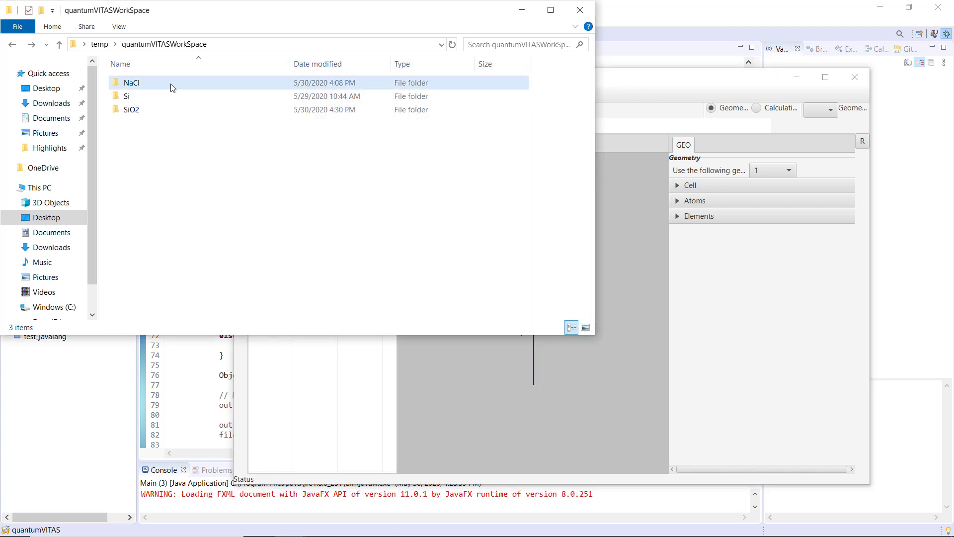
left_click(249, 156)
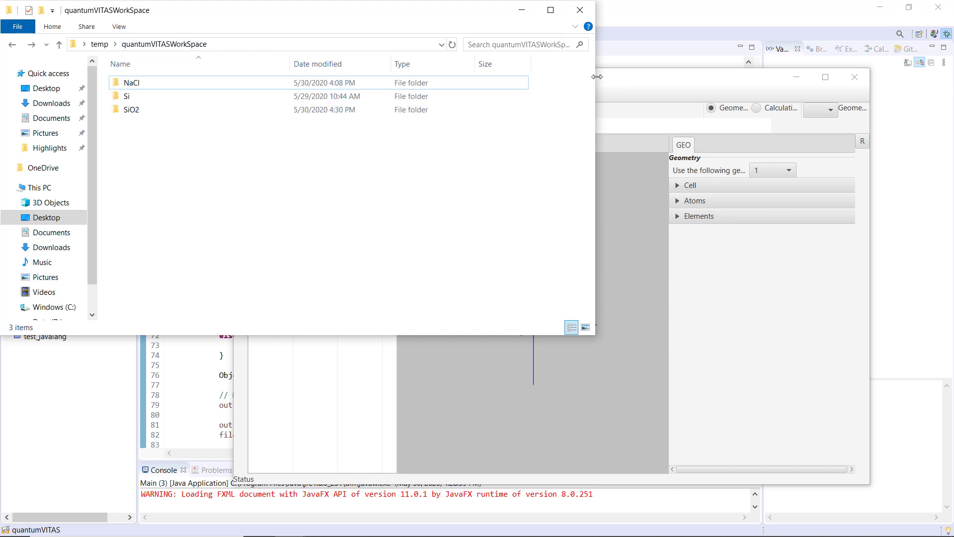
left_click(630, 89)
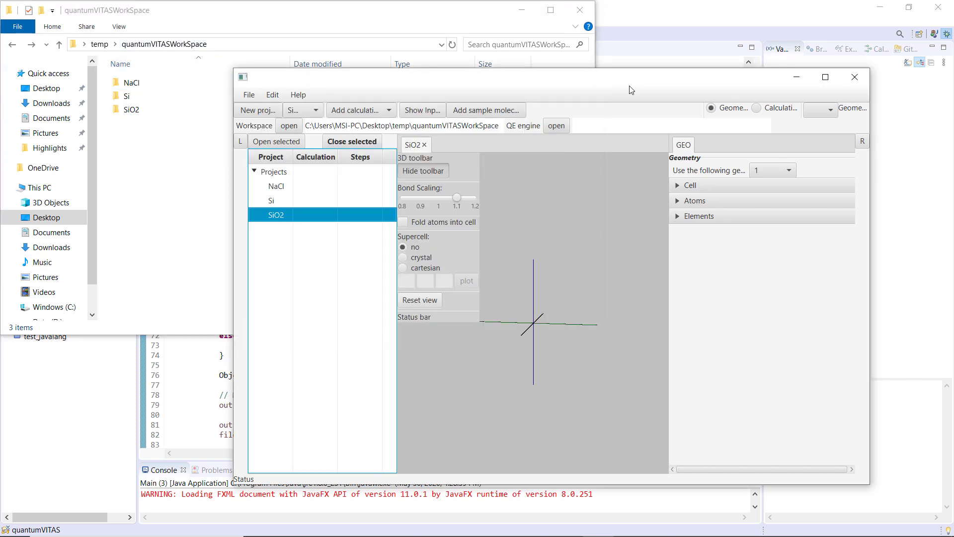
left_click(852, 80)
Relaunch quantumVITAS from Eclipse, open NaCl, and expand its SCF standard settings
left_click(681, 4)
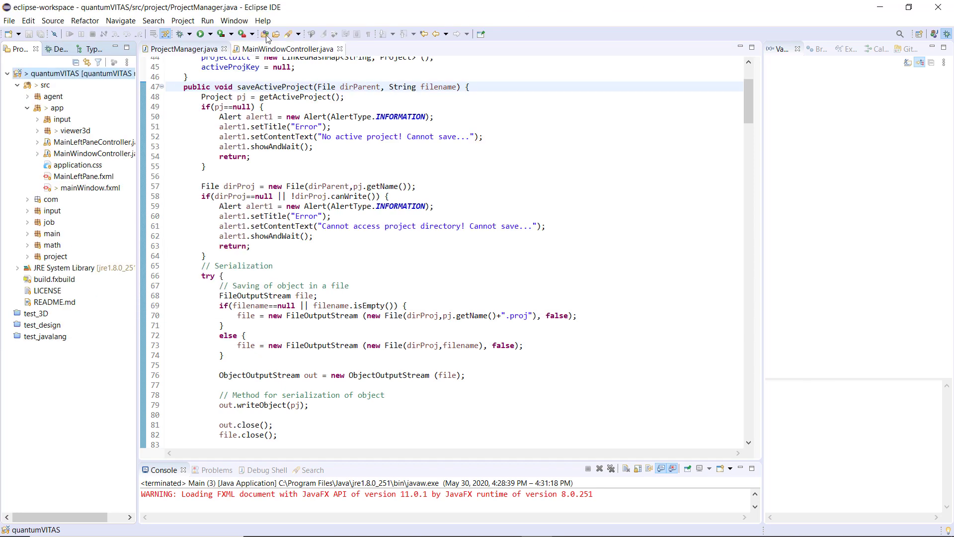
left_click(204, 35)
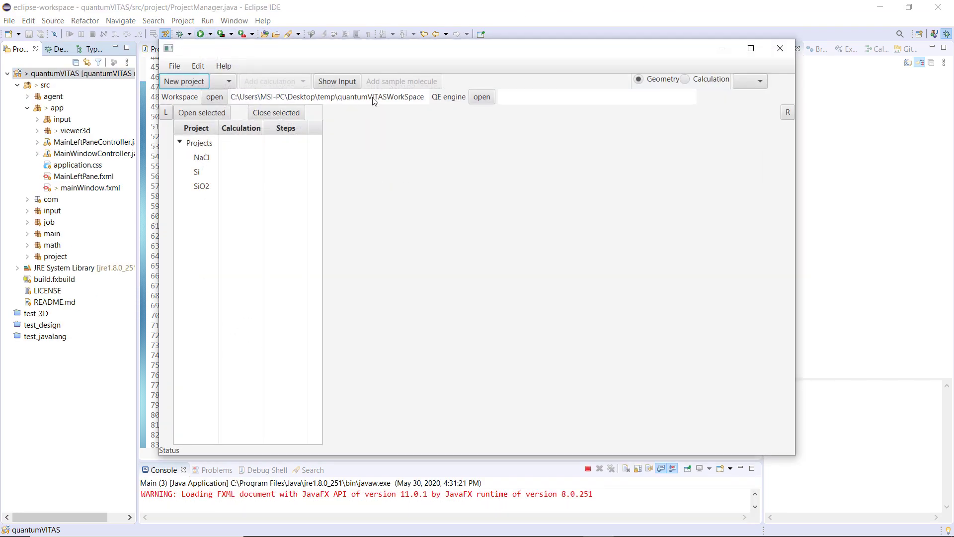
left_click(194, 160)
left_click(202, 181)
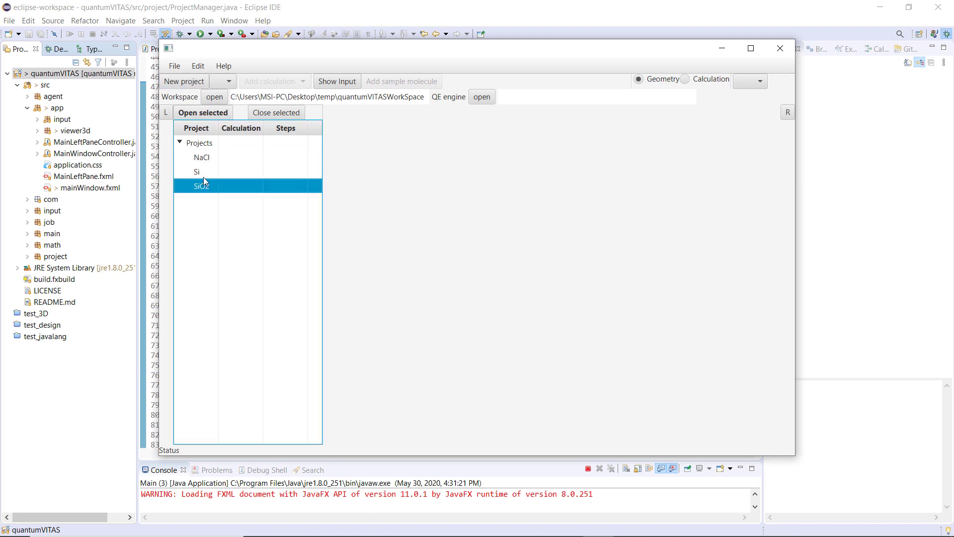
left_click(204, 157)
left_click(204, 114)
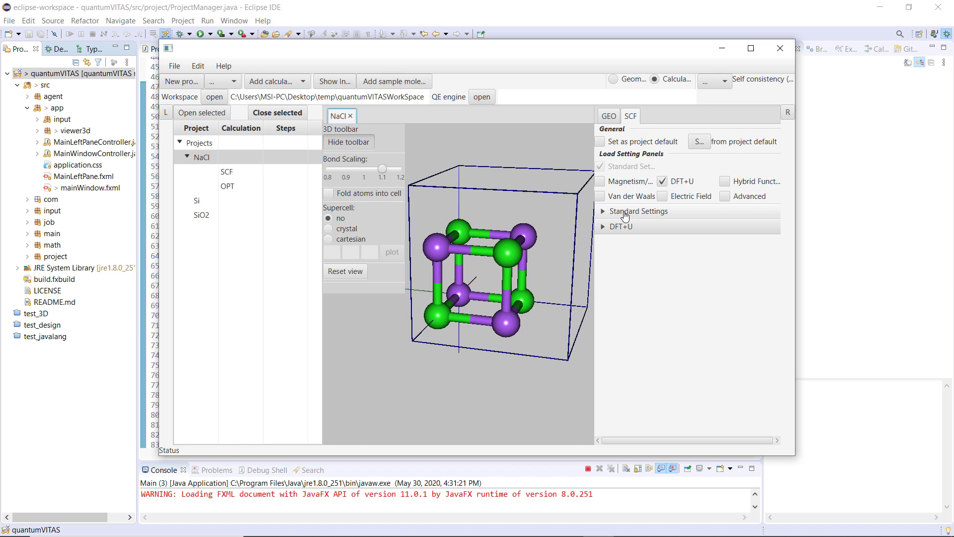
left_click(621, 212)
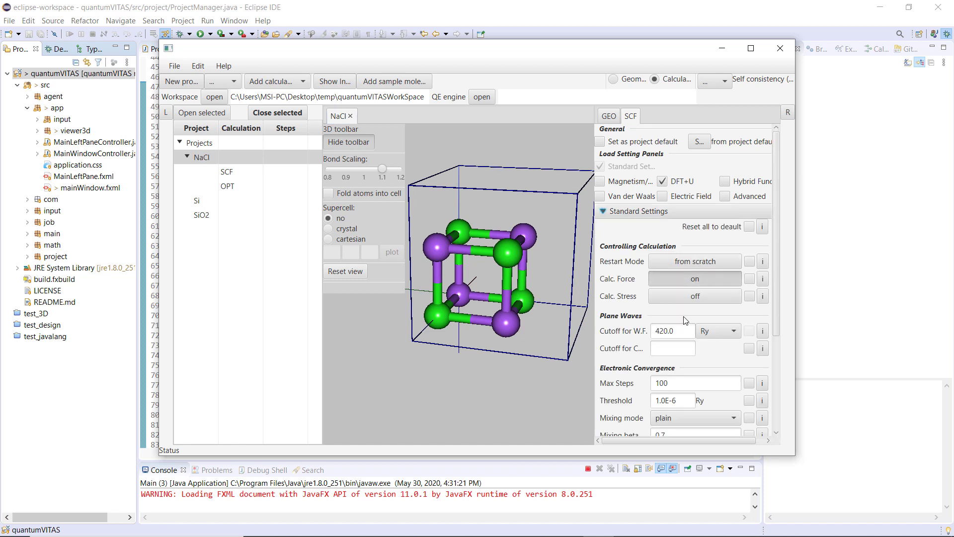
scroll(746, 262, "down", 1)
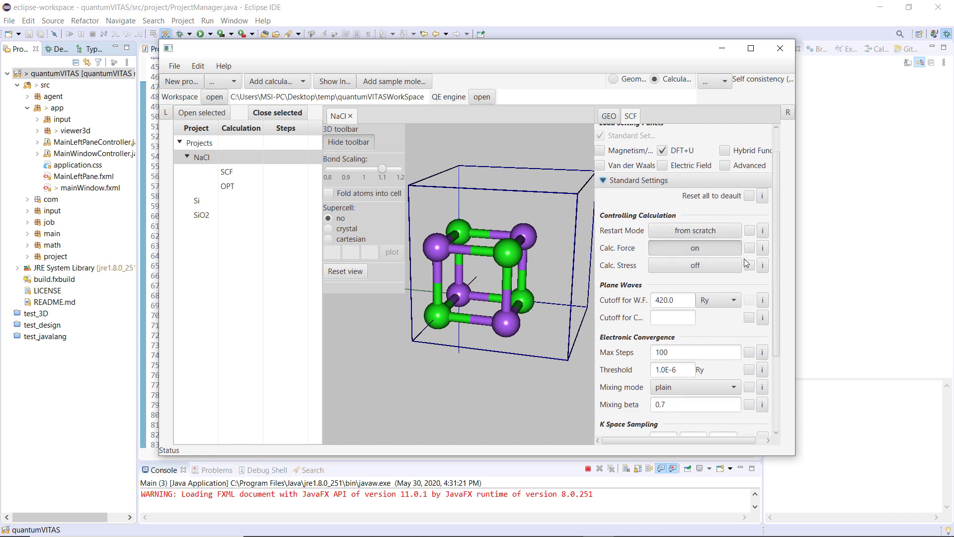
scroll(747, 263, "down", 1)
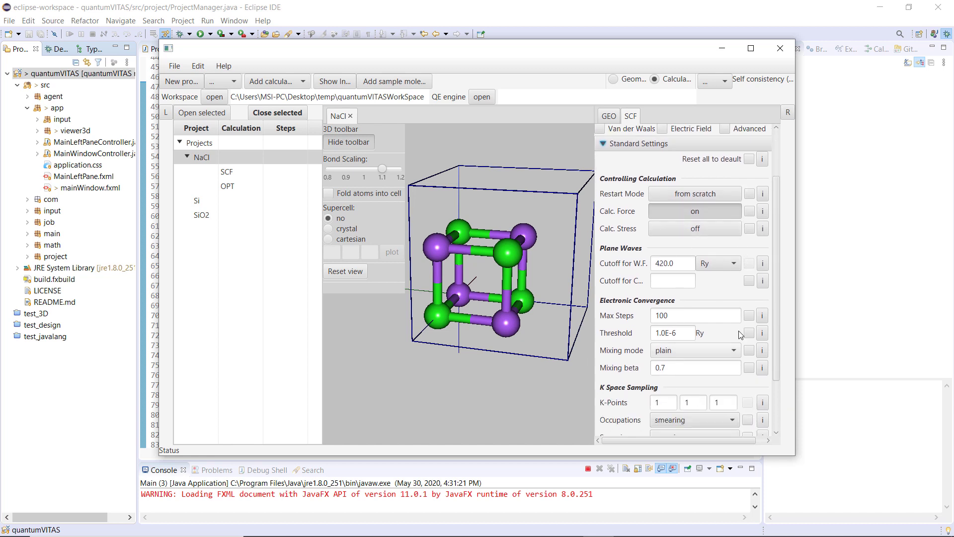
Reset NaCl's SCF standard settings to default and check the cutoff, k-point and smearing fields are locked
left_click(749, 160)
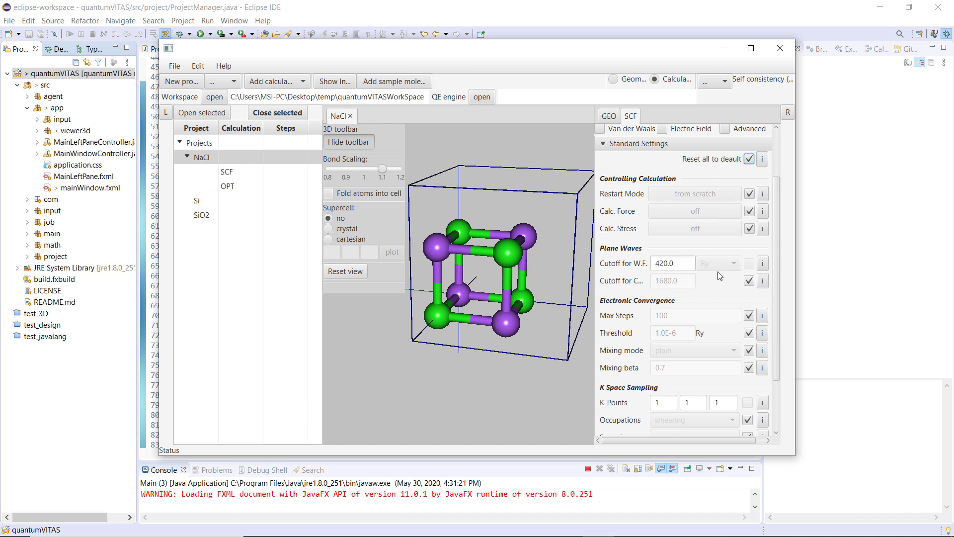
scroll(718, 273, "down", 3)
left_click(673, 202)
key("ctrl+a")
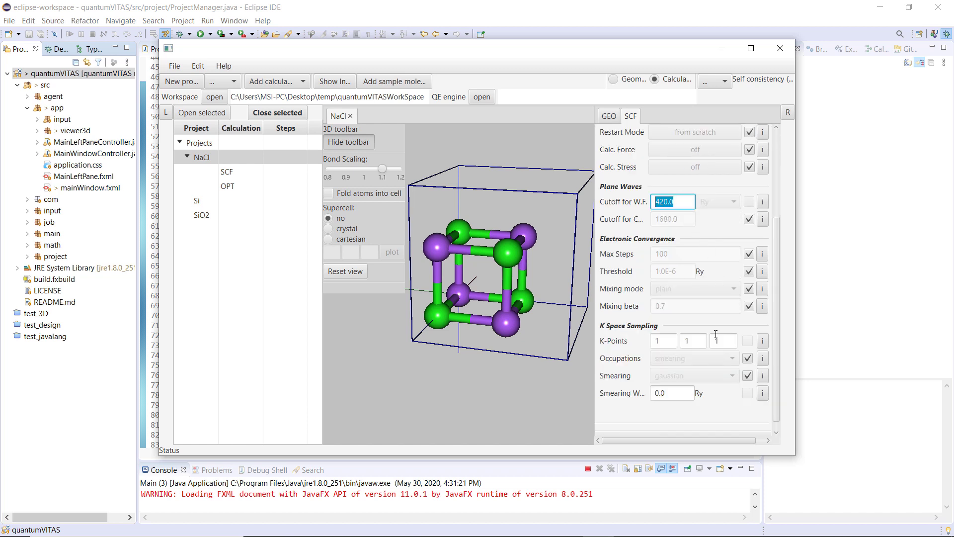
left_click(721, 340)
key("shift+Tab")
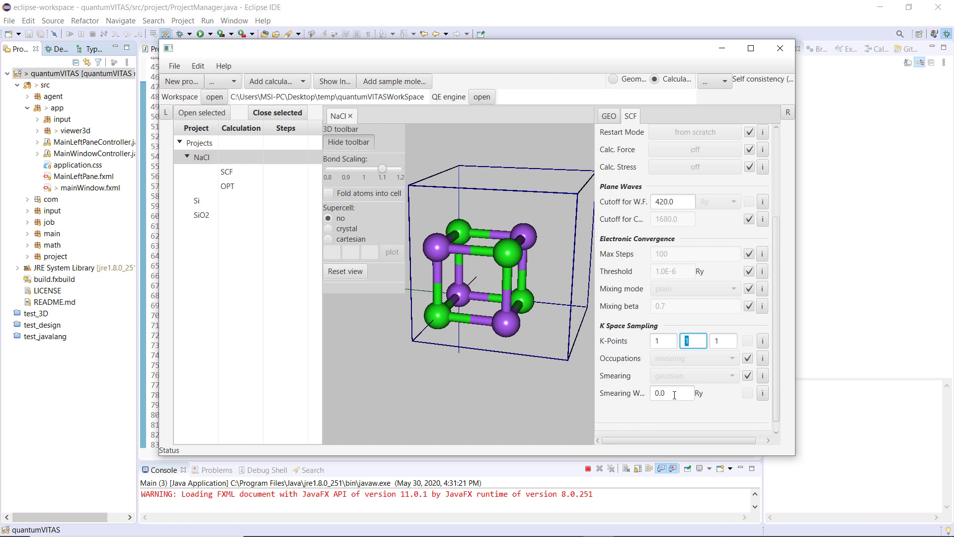
left_click(674, 395)
left_click(729, 415)
scroll(741, 397, "up", 1)
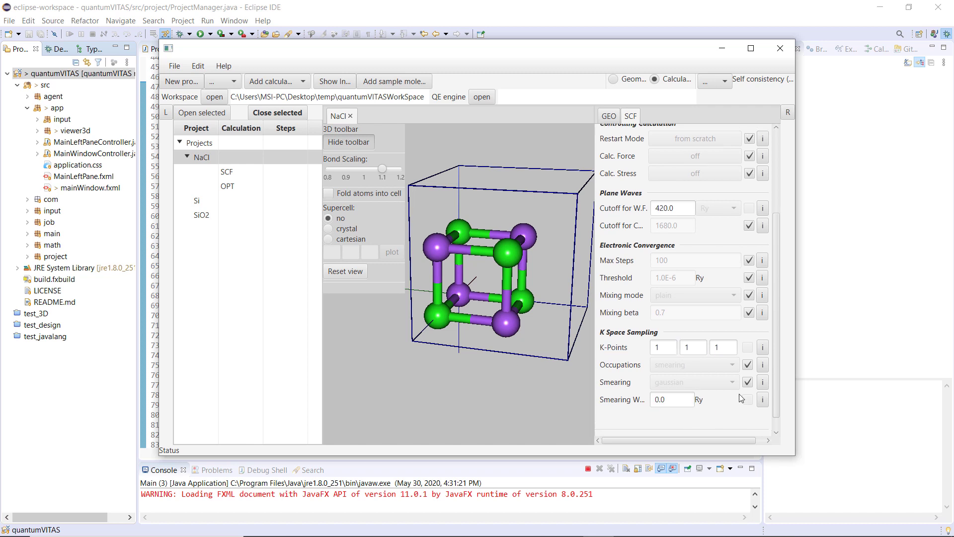
scroll(741, 398, "up", 3)
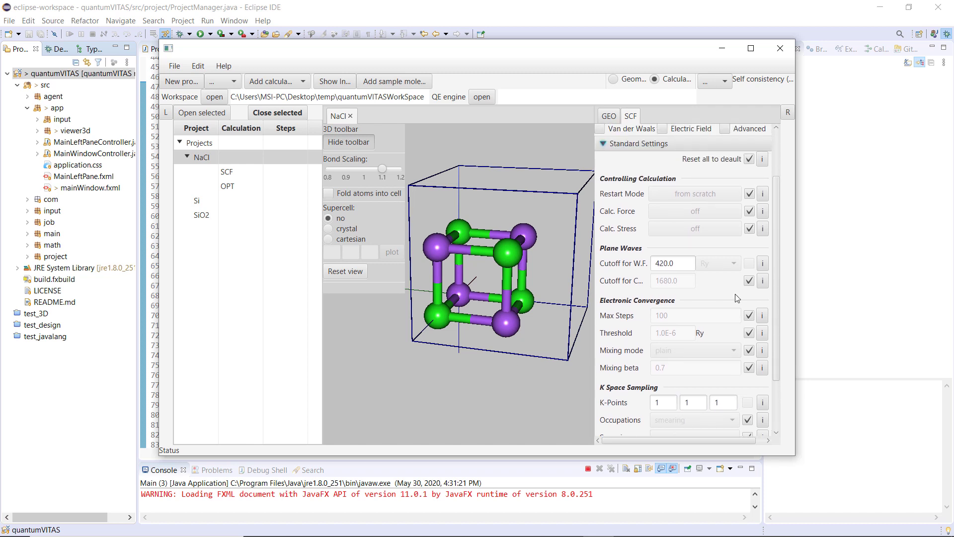
Take Restart Mode off default, leave it at from scratch, and turn off Reset all to default
left_click(750, 194)
left_click(716, 193)
left_click(722, 195)
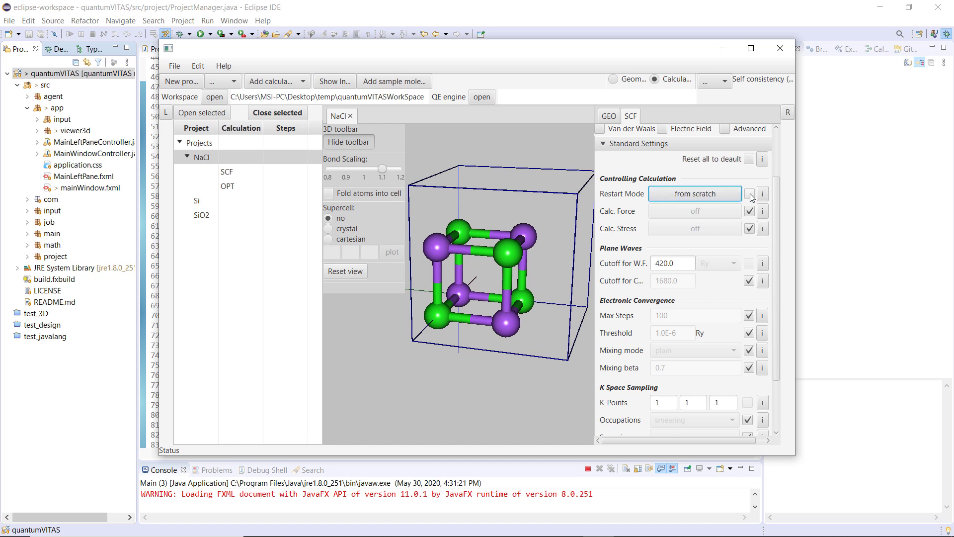
left_click(749, 159)
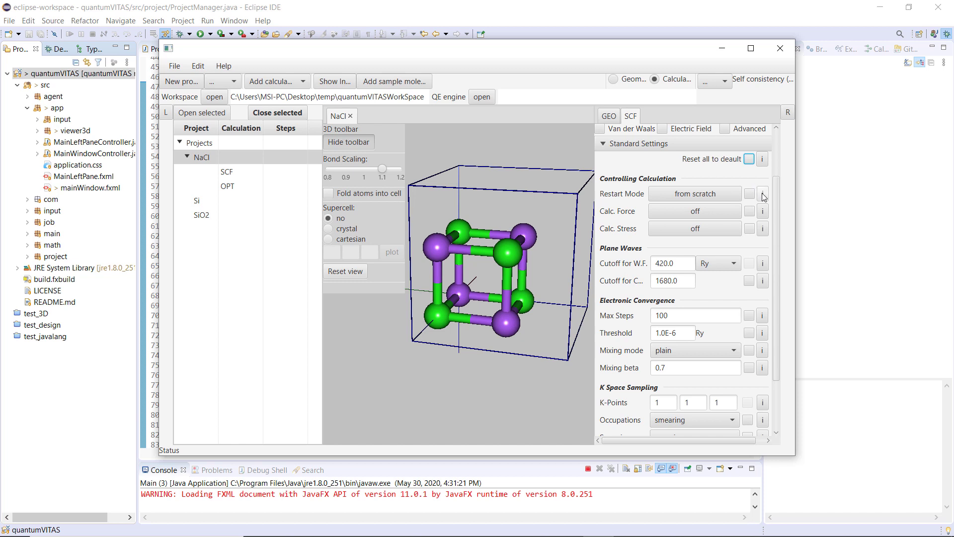
mouse_move(764, 198)
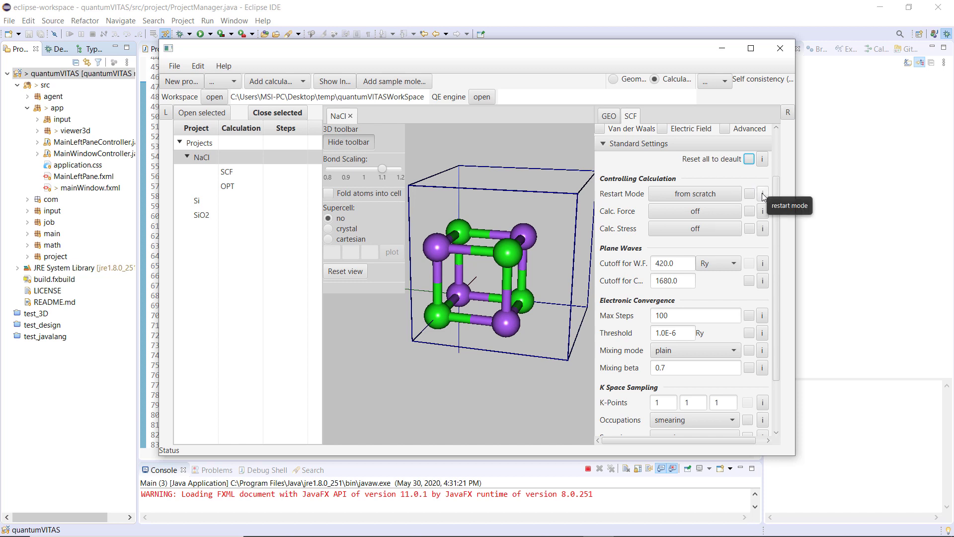
left_click(763, 196)
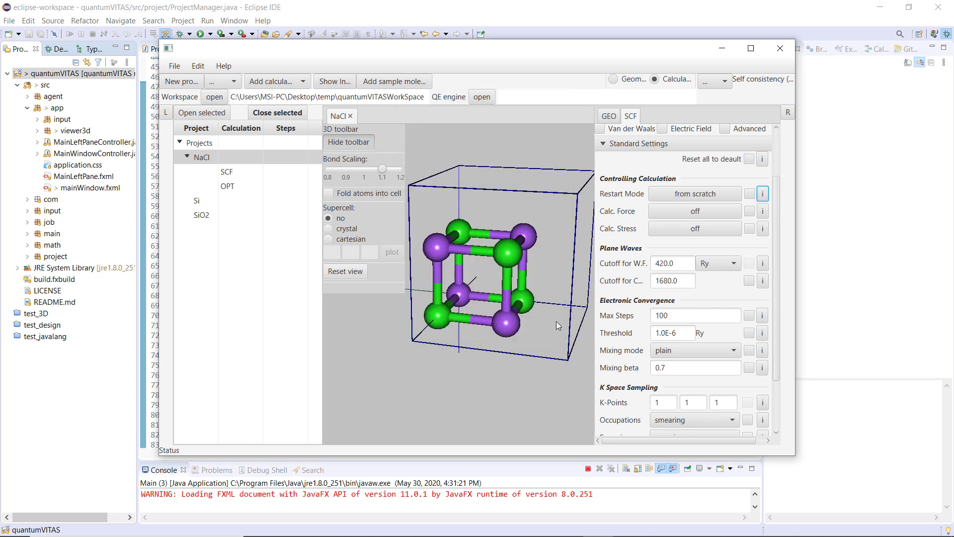
scroll(638, 232, "up", 3)
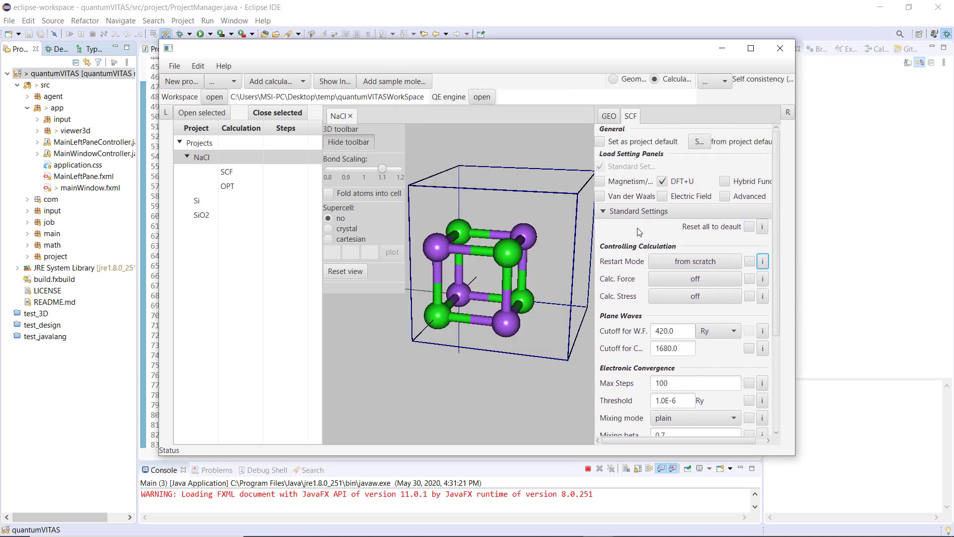
left_click(681, 242)
left_click(335, 82)
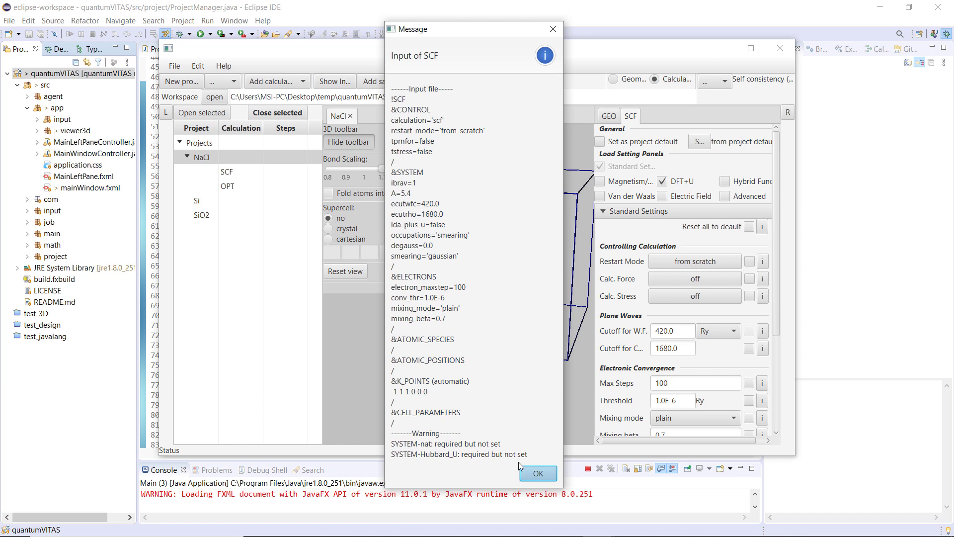
left_click(536, 473)
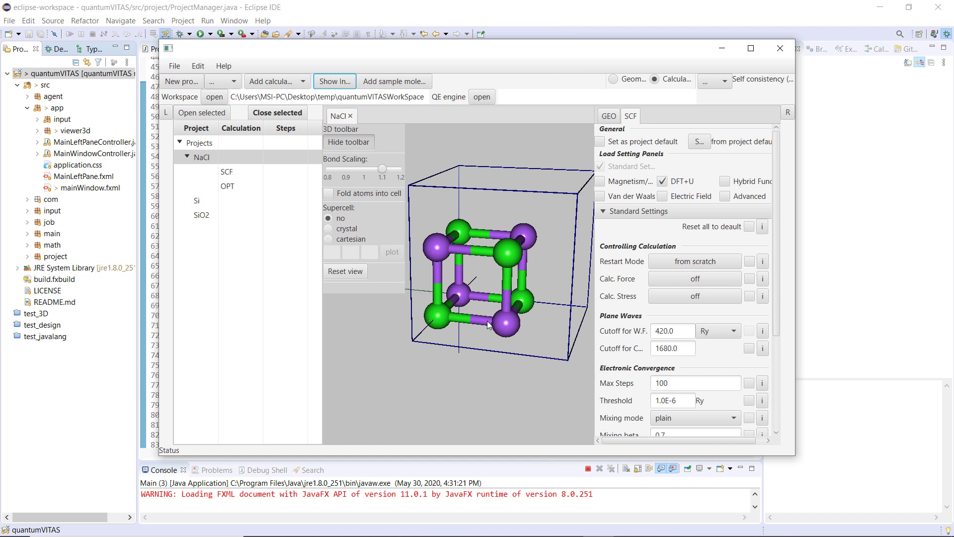
Select NaCl's OPT calculation and focus the NaCl 3D structure view
left_click(243, 185)
left_click(470, 172)
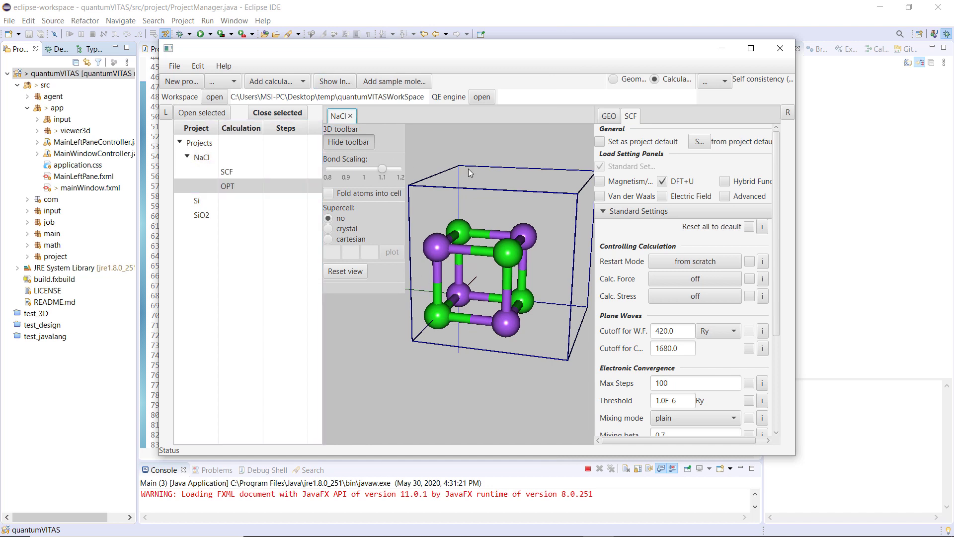